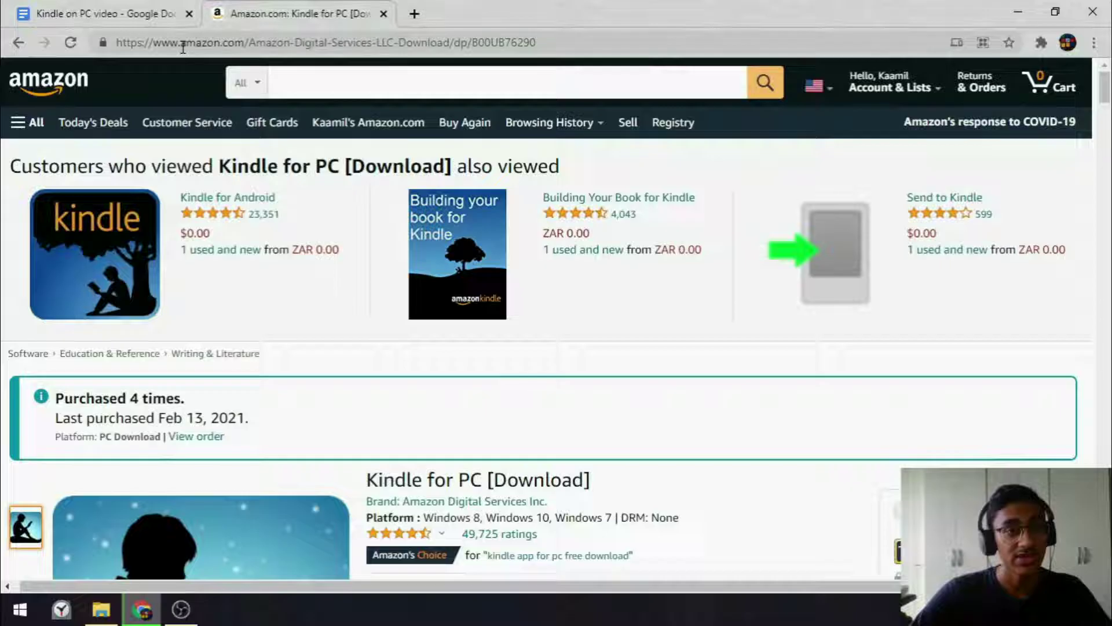
Review the Kindle for PC [Download] product details and add the PC Download version to the cart.
left_click_drag(180, 43, 249, 45)
left_click(421, 420)
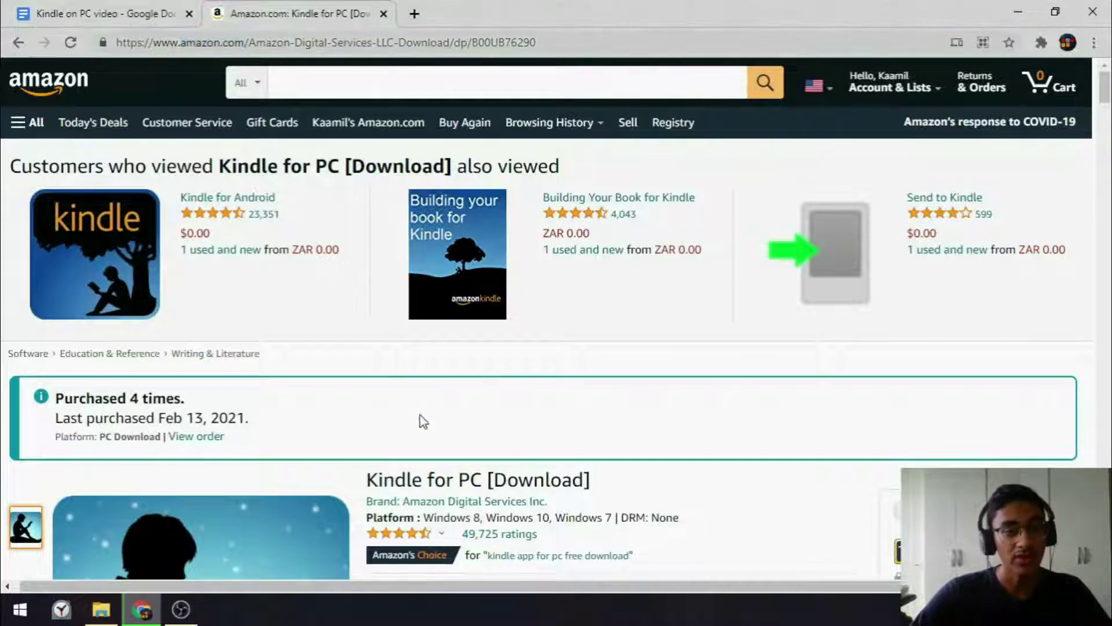
left_click_drag(383, 479, 623, 484)
middle_click(626, 528)
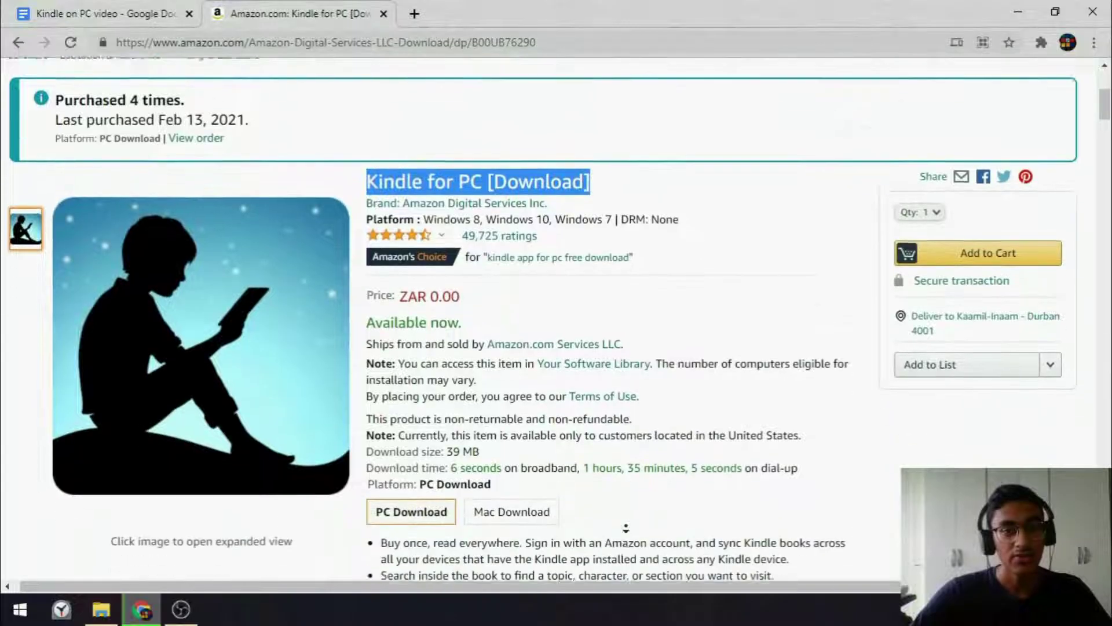
left_click(465, 141)
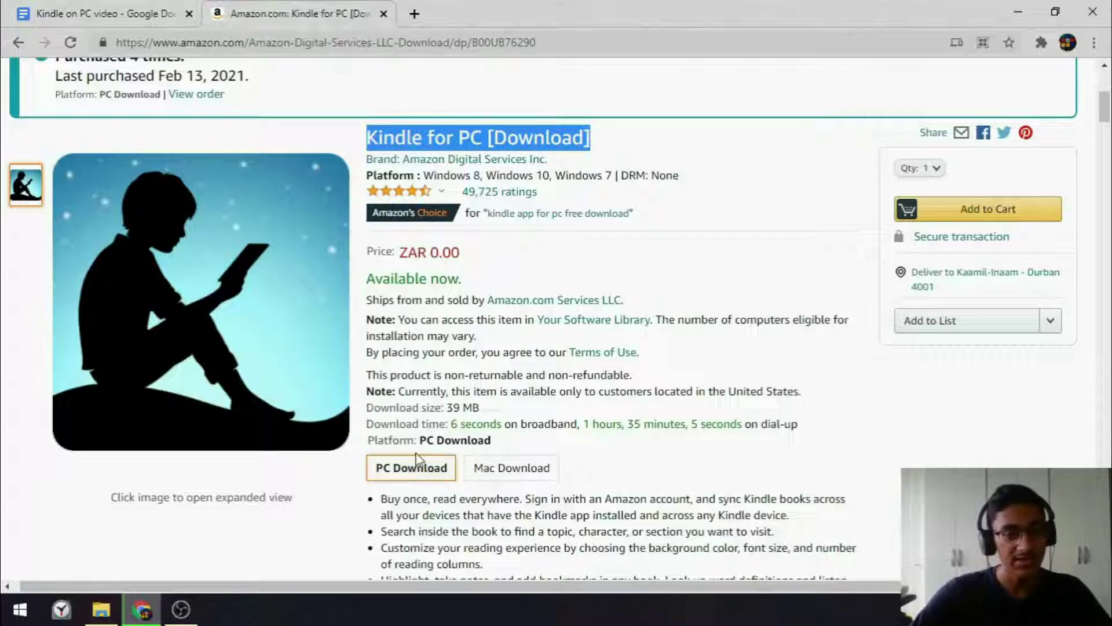
left_click(936, 219)
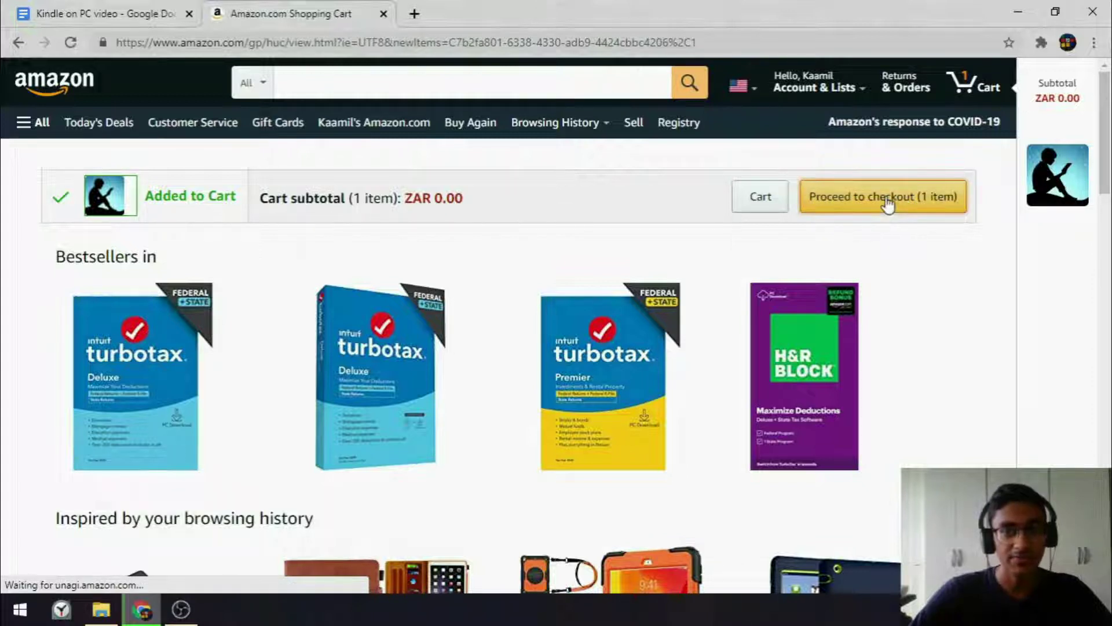
Check out the one cart item, sign in to the Amazon account and place the order.
left_click(888, 200)
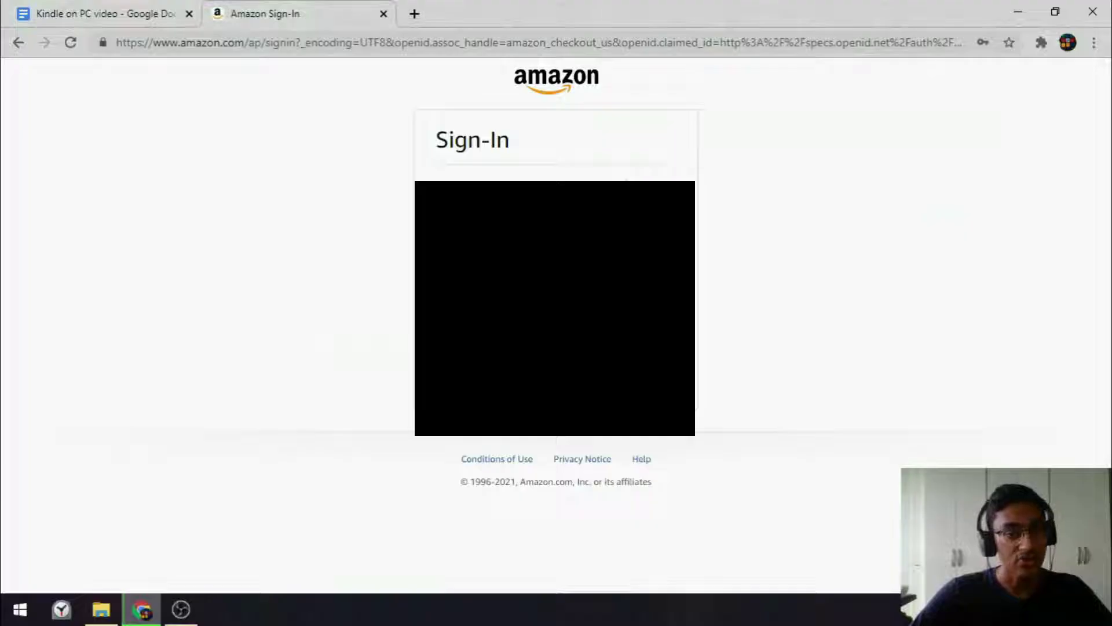
left_click(503, 332)
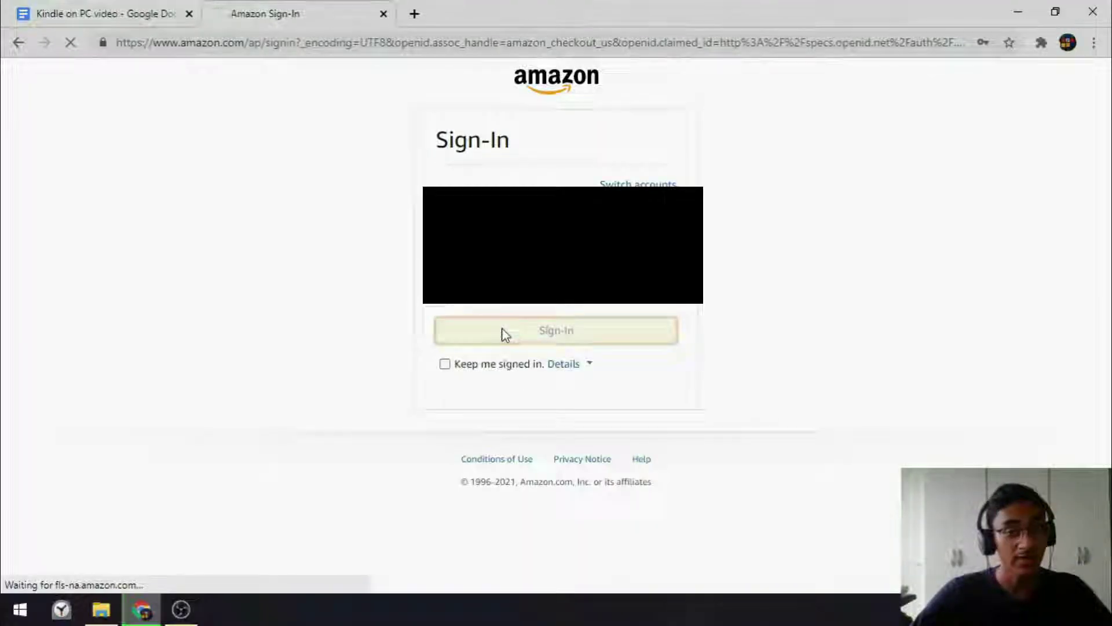
left_click(905, 185)
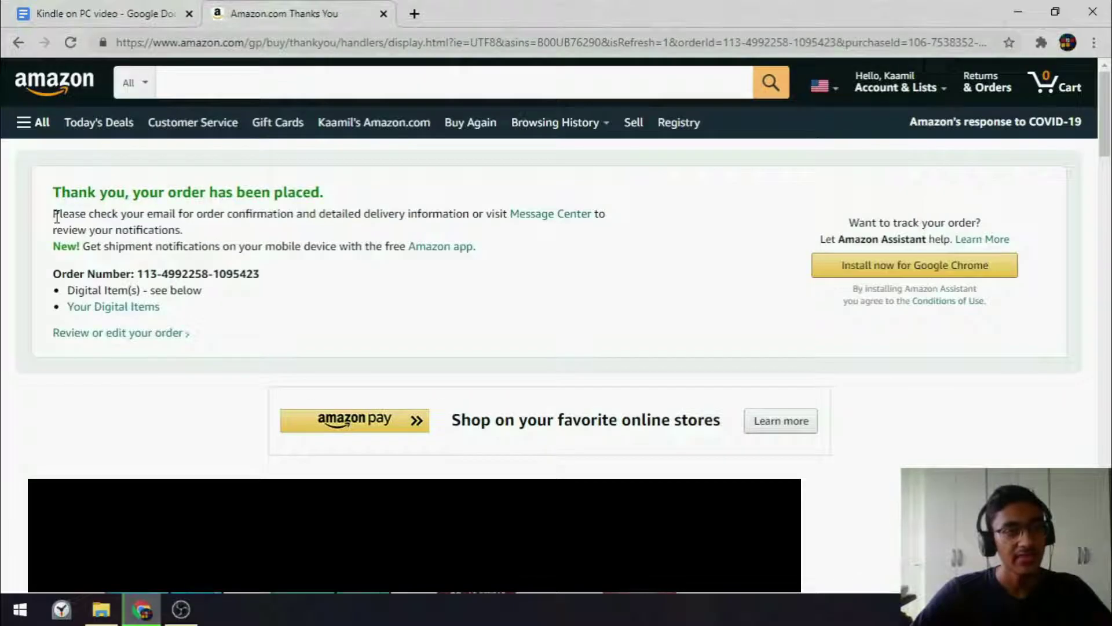
Go to the Gmail inbox in a new tab and open the Amazon.com order email for Kindle for PC [Download].
left_click_drag(55, 217, 293, 214)
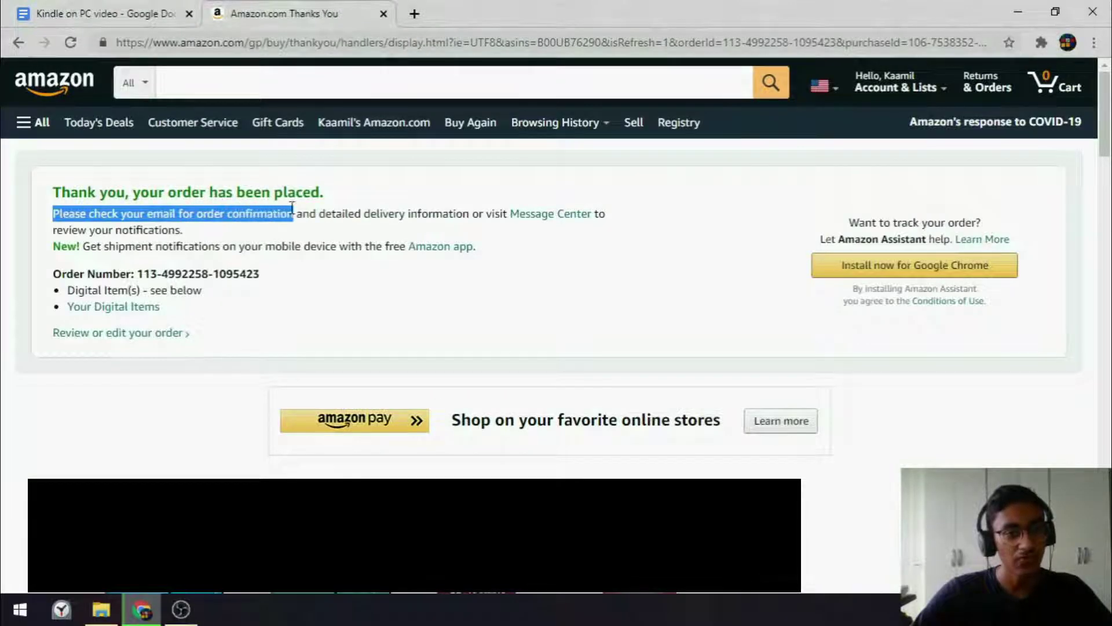
left_click(414, 14)
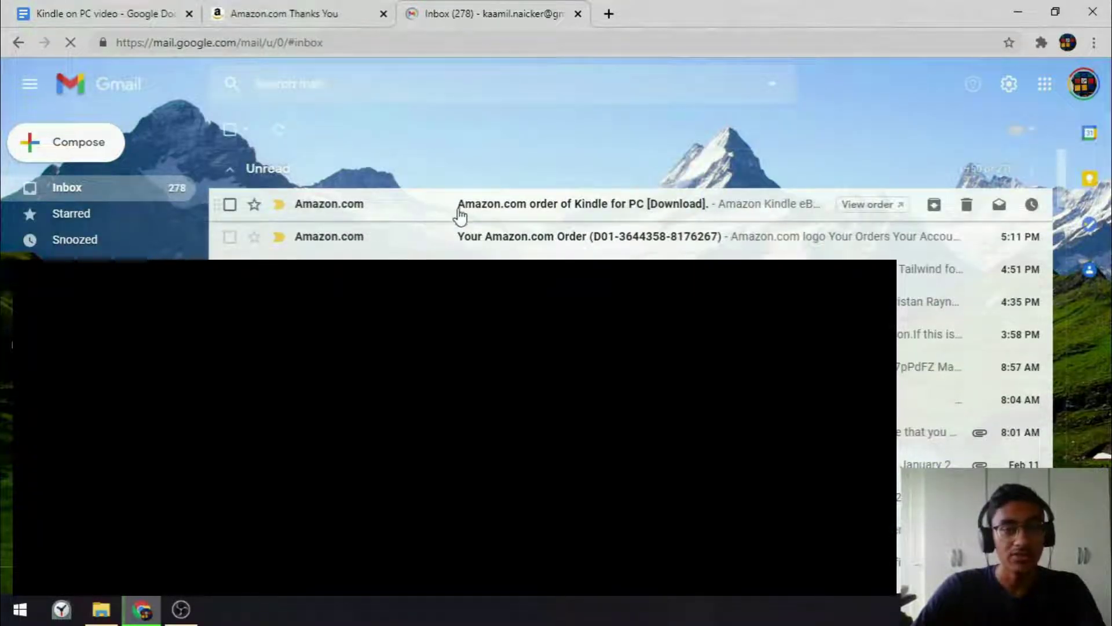
left_click(484, 213)
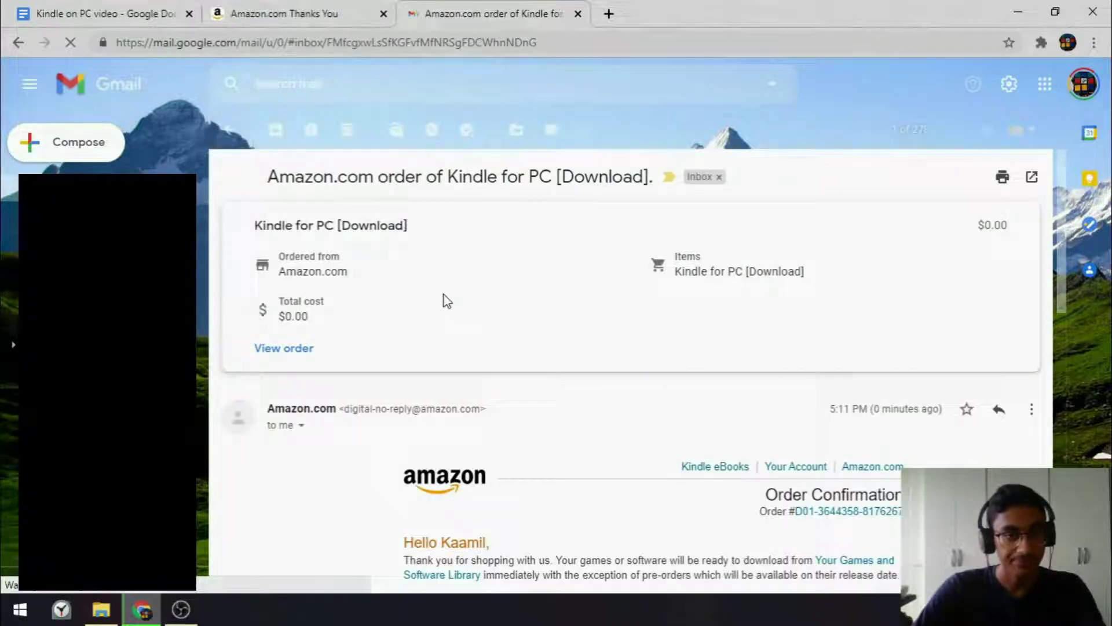
scroll(510, 427, "down", 6)
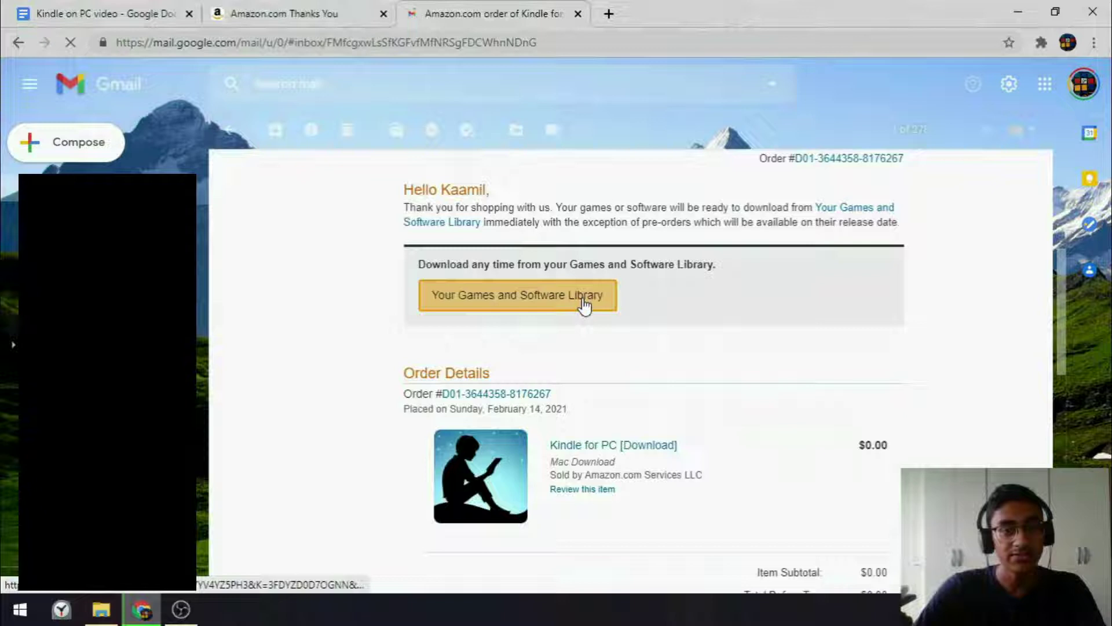
Download the February 14, 2021 Kindle for PC purchase from Your Games and Software Library, and run Kindle_for_PC_Download.exe from File Explorer.
left_click(584, 303)
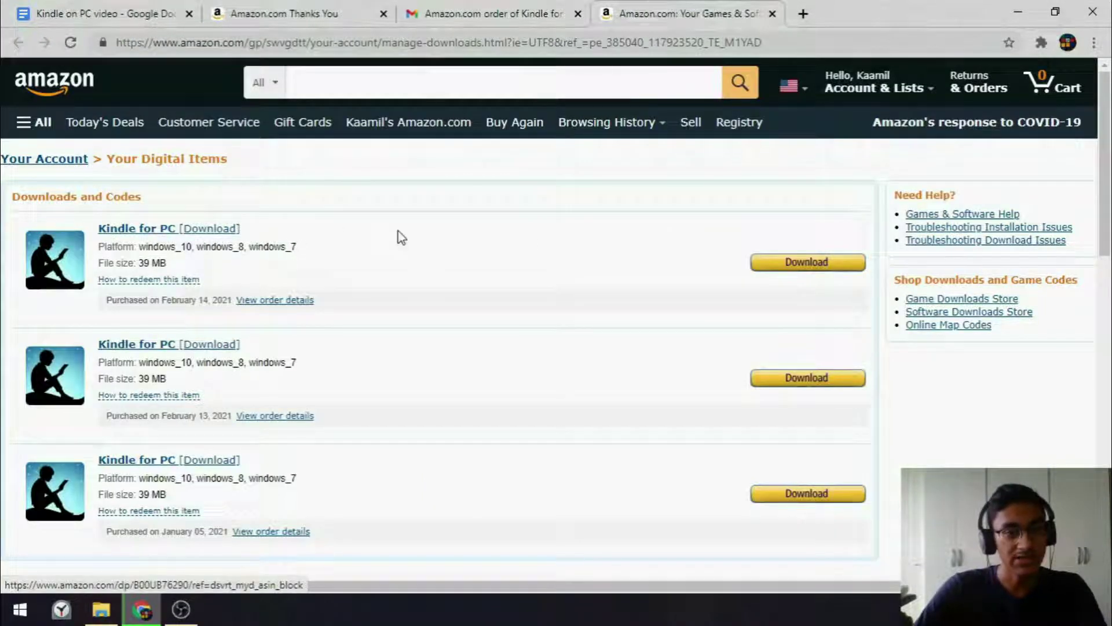
left_click(791, 269)
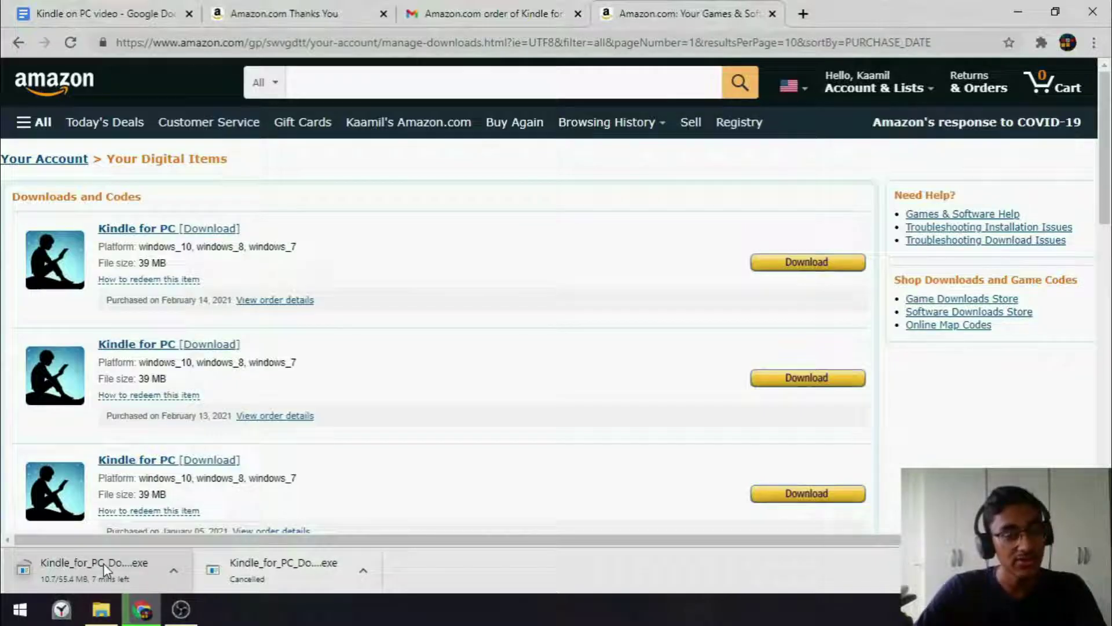
left_click(102, 608)
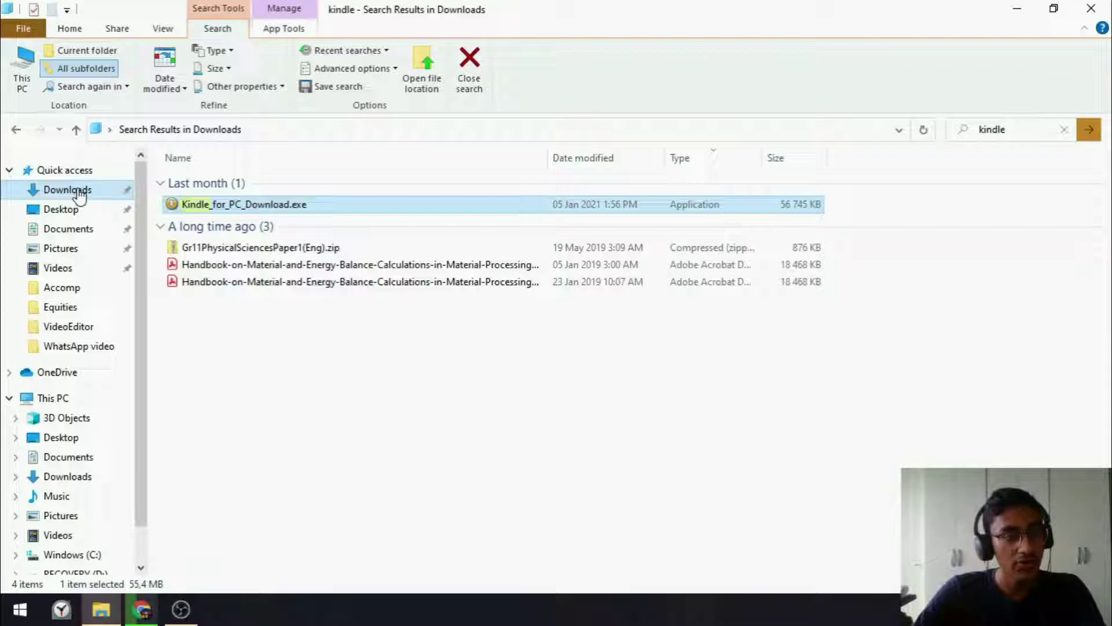
double_click(223, 204)
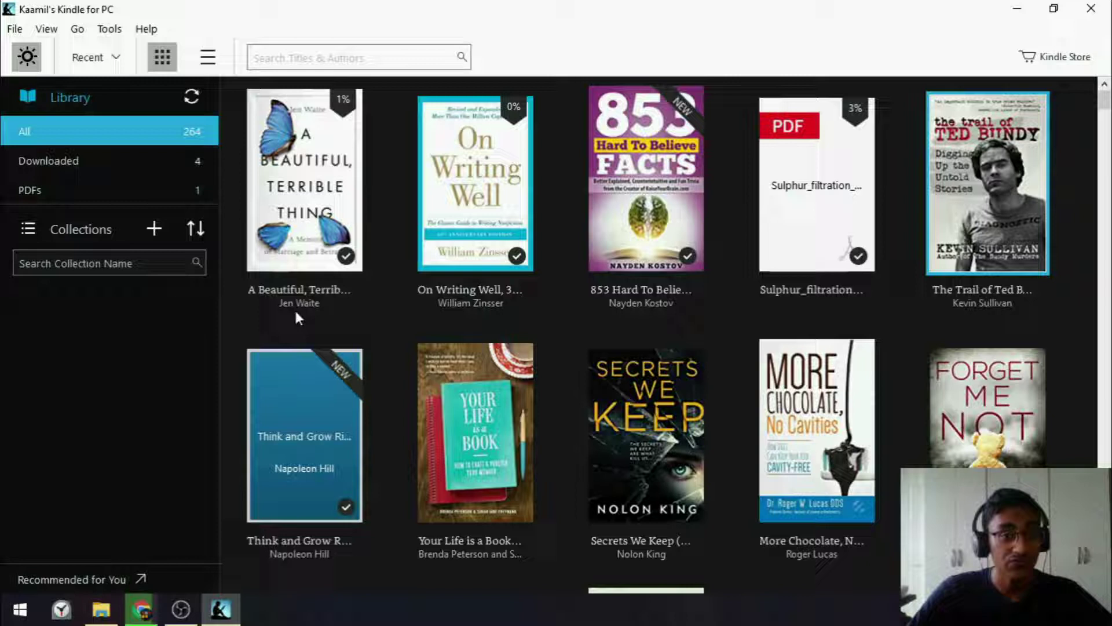
Open the Ted Bundy book from the Kindle library and look at the Import PDF command.
double_click(961, 200)
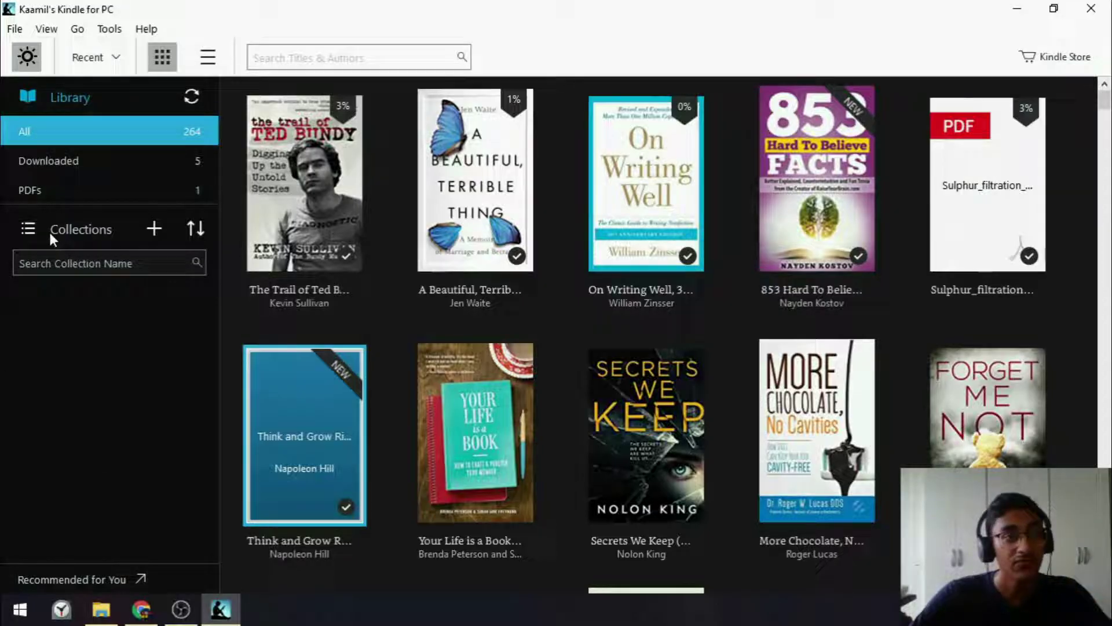
left_click(14, 29)
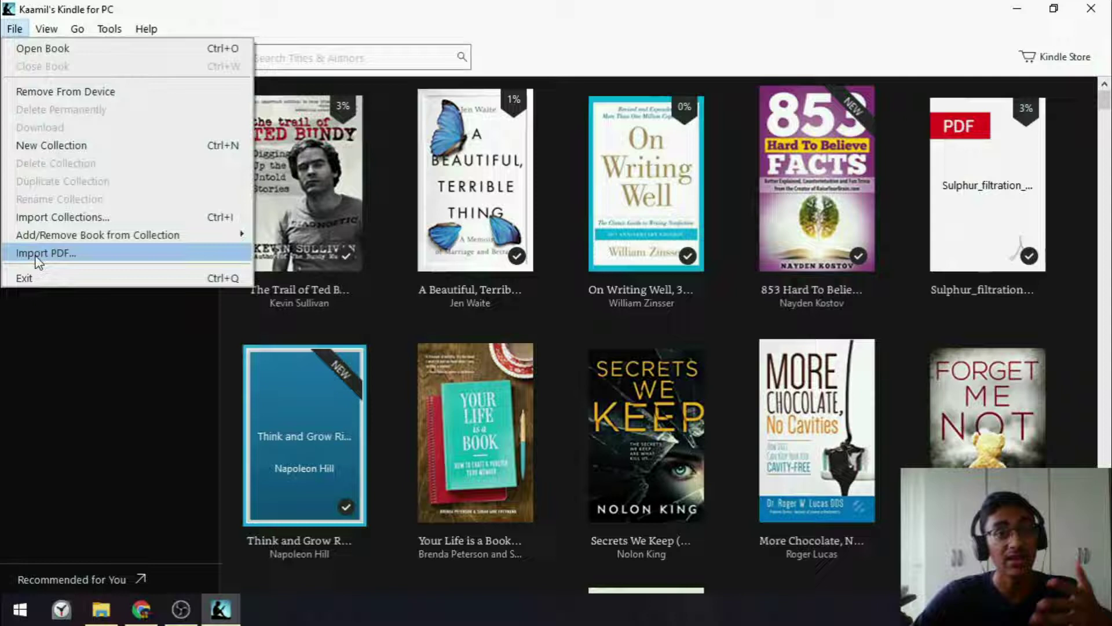
left_click(470, 17)
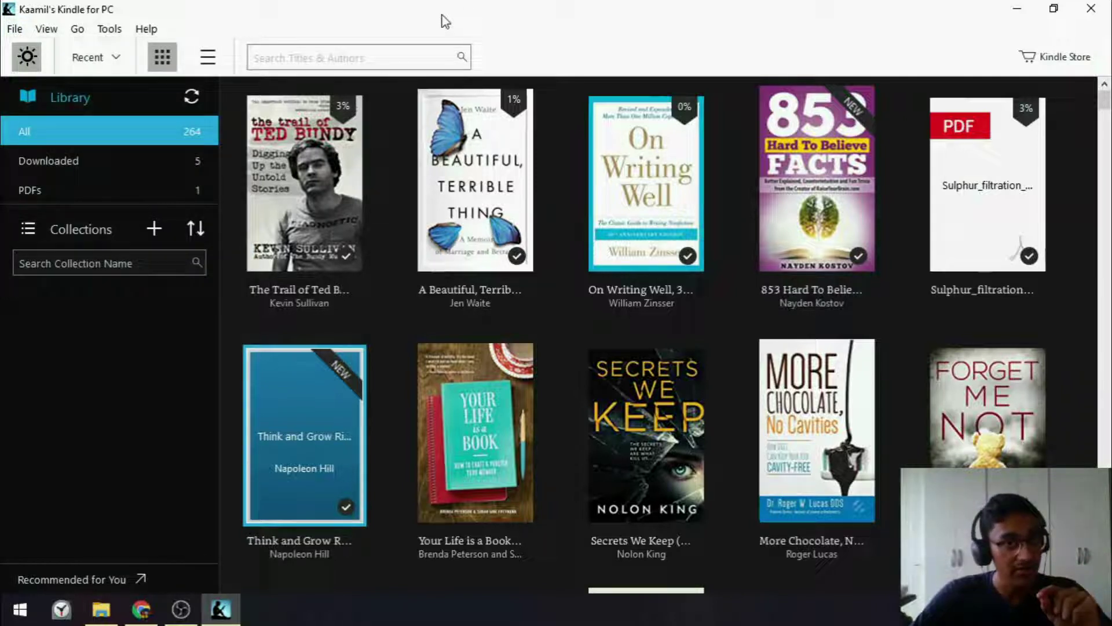
Switch to Chrome and open the Project Gutenberg page for The Hound of the Baskervilles in a new tab.
left_click(142, 609)
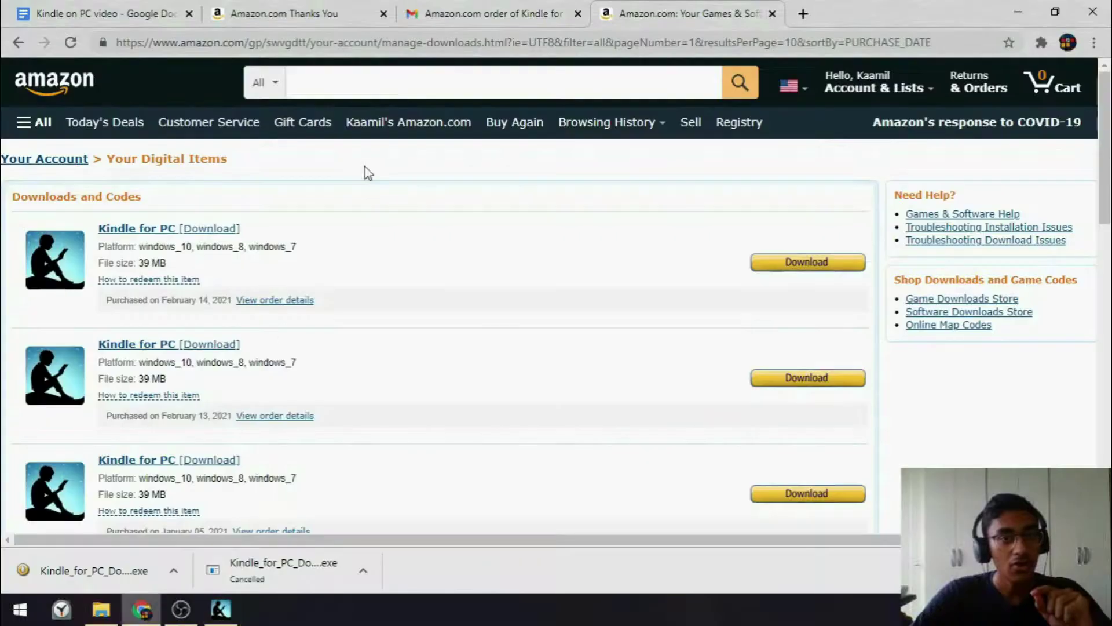
left_click(803, 13)
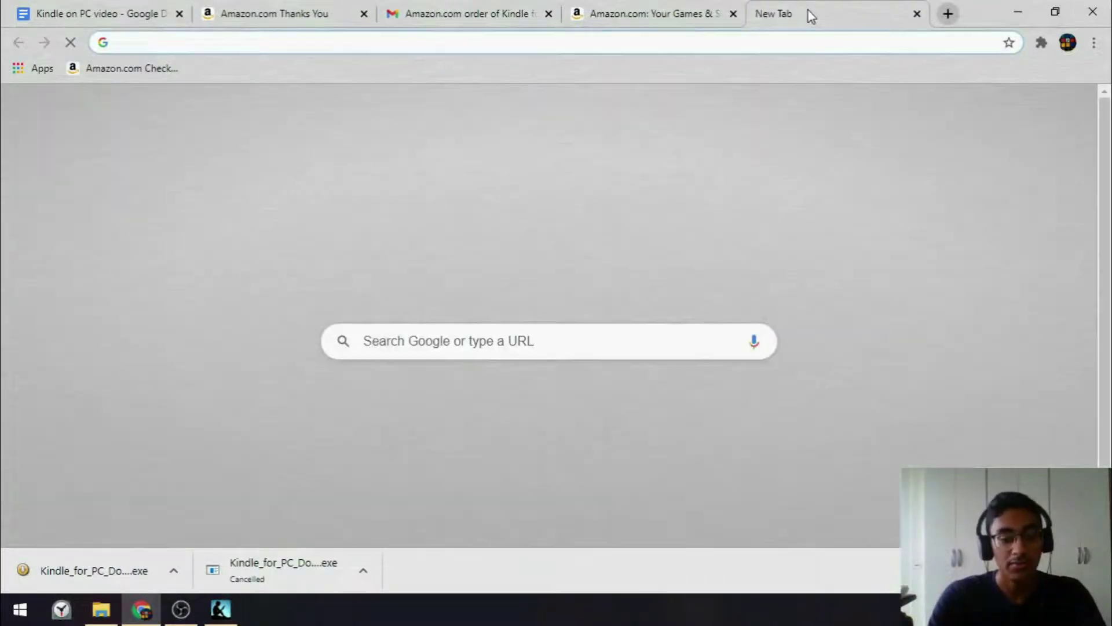
type("guten")
key("Return")
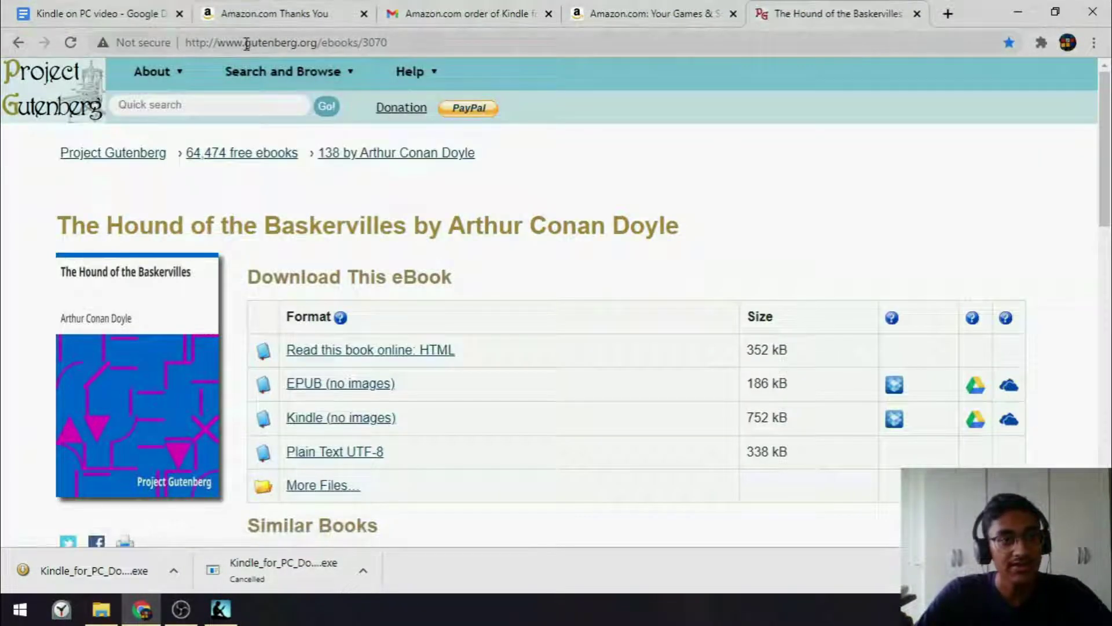
Download The Hound of the Baskervilles in the Kindle (no images) format and open the downloaded pg3070 (1).mobi file.
left_click_drag(247, 43, 316, 45)
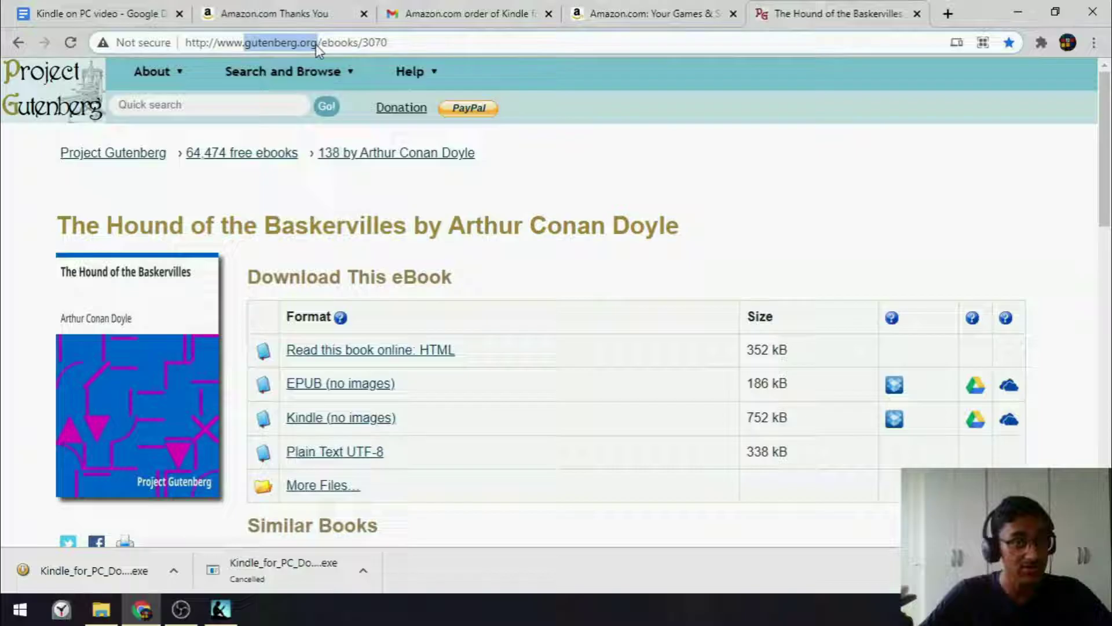
left_click(591, 209)
left_click_drag(58, 230, 704, 229)
left_click(709, 241)
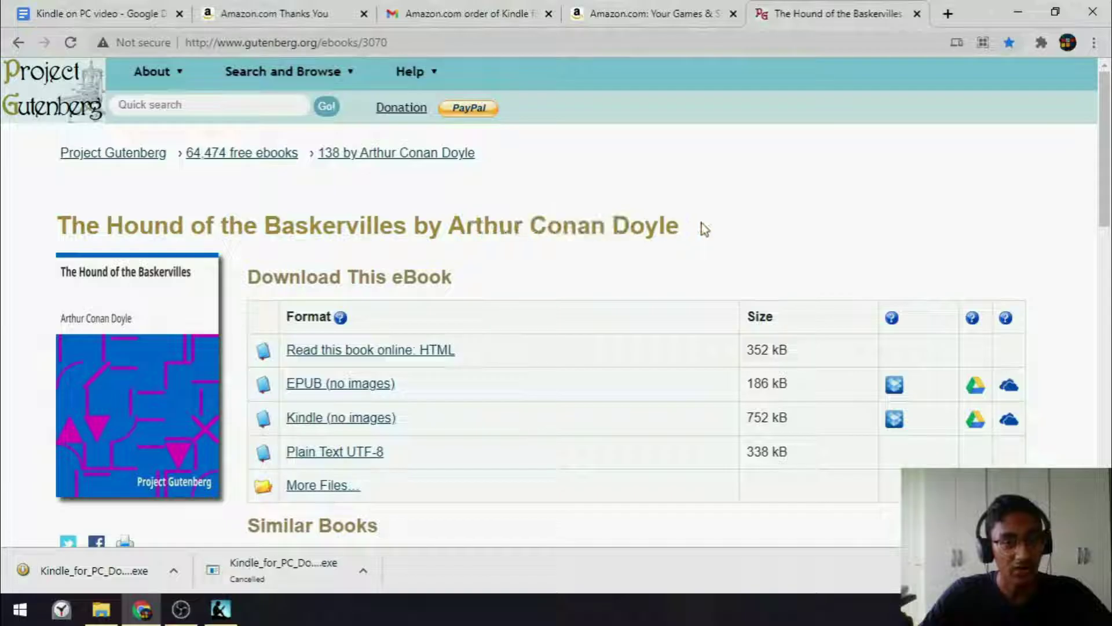
scroll(704, 247, "down", 1)
left_click(333, 412)
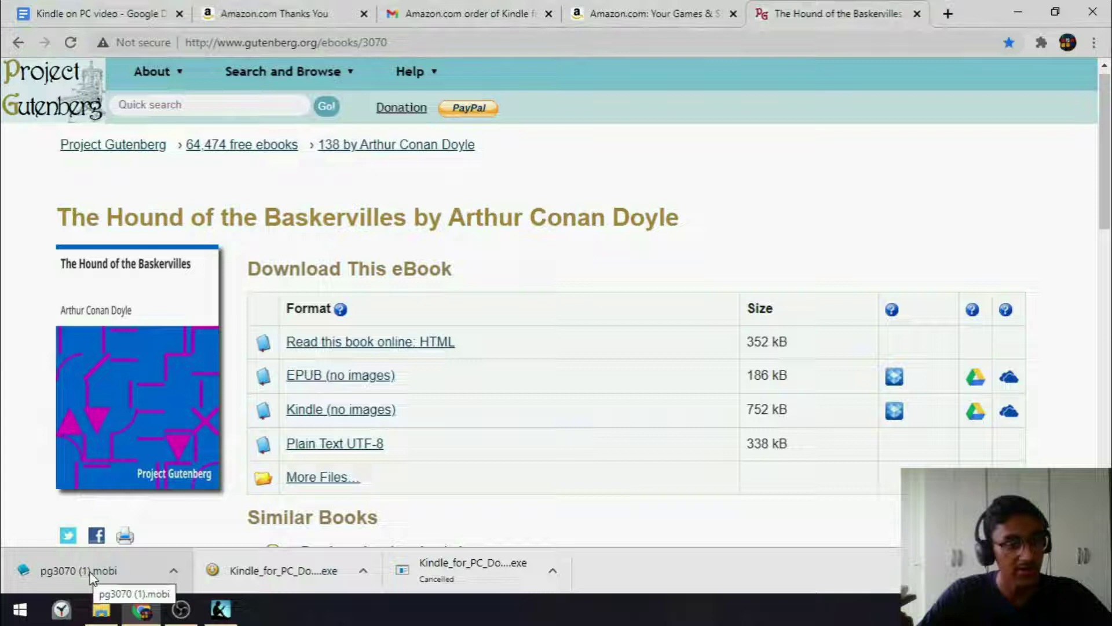
left_click(172, 573)
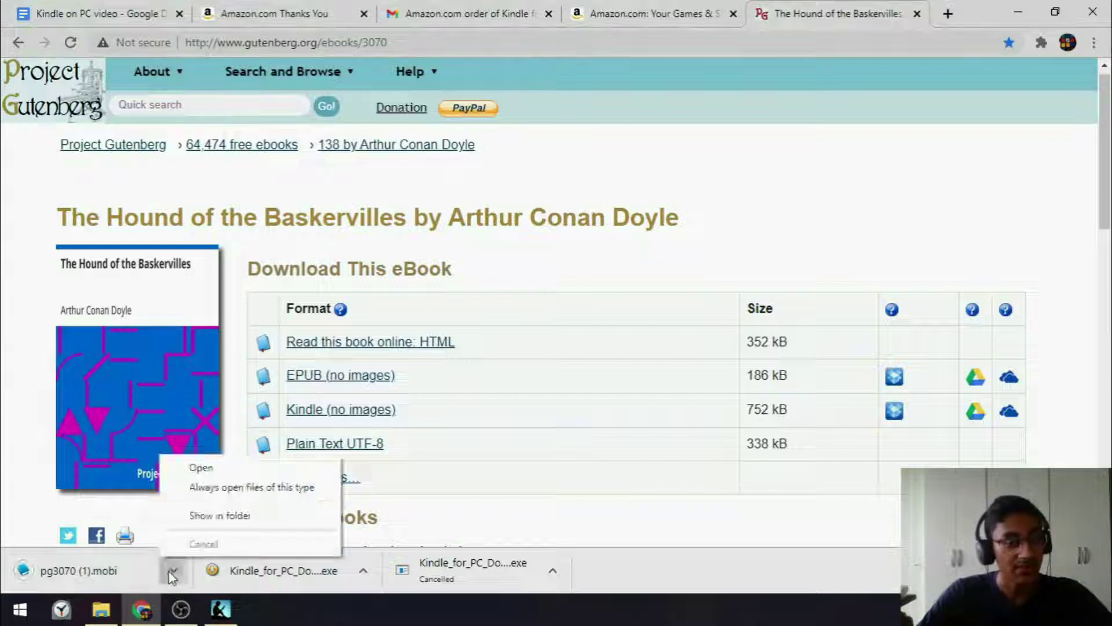
left_click(221, 475)
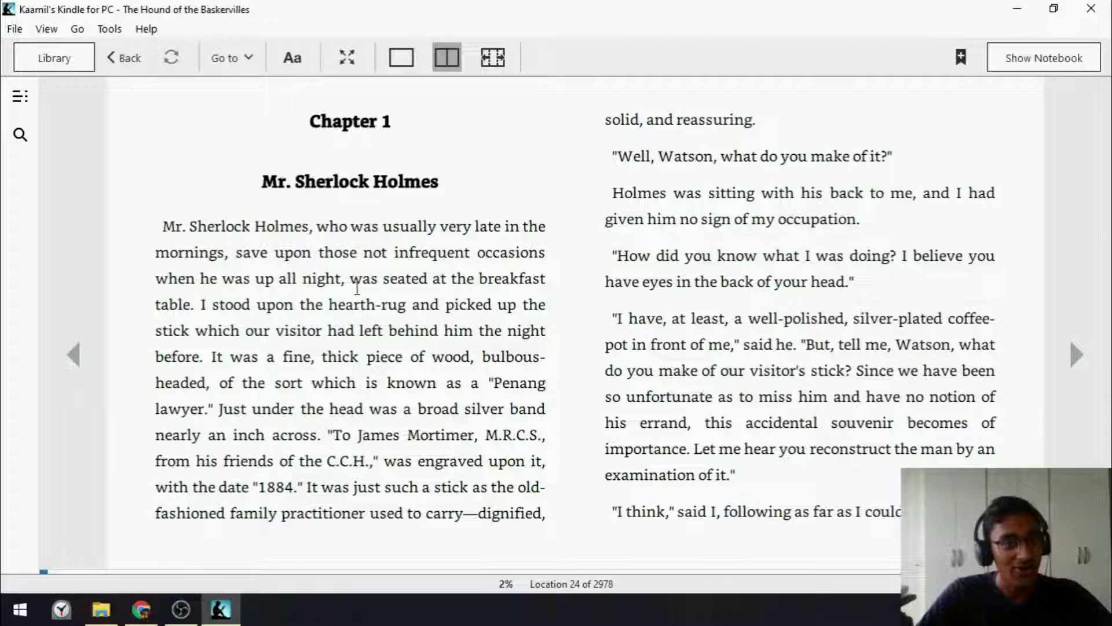
Page forward three times through Chapter 1 of The Hound of the Baskervilles and return to the Kindle library.
left_click(1079, 359)
left_click(1081, 363)
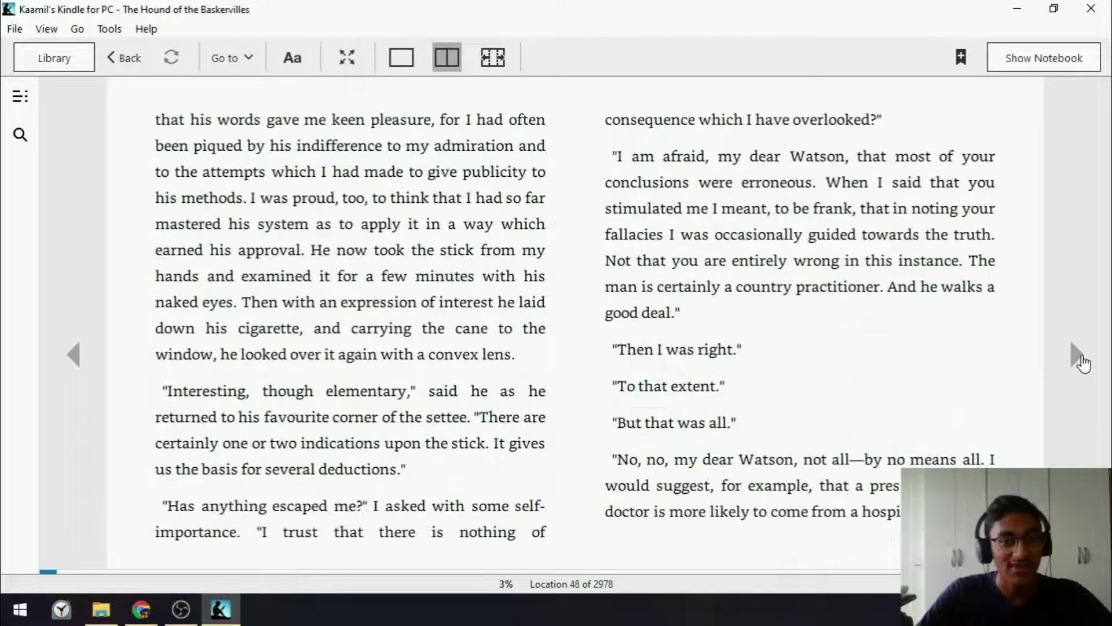
left_click(1080, 360)
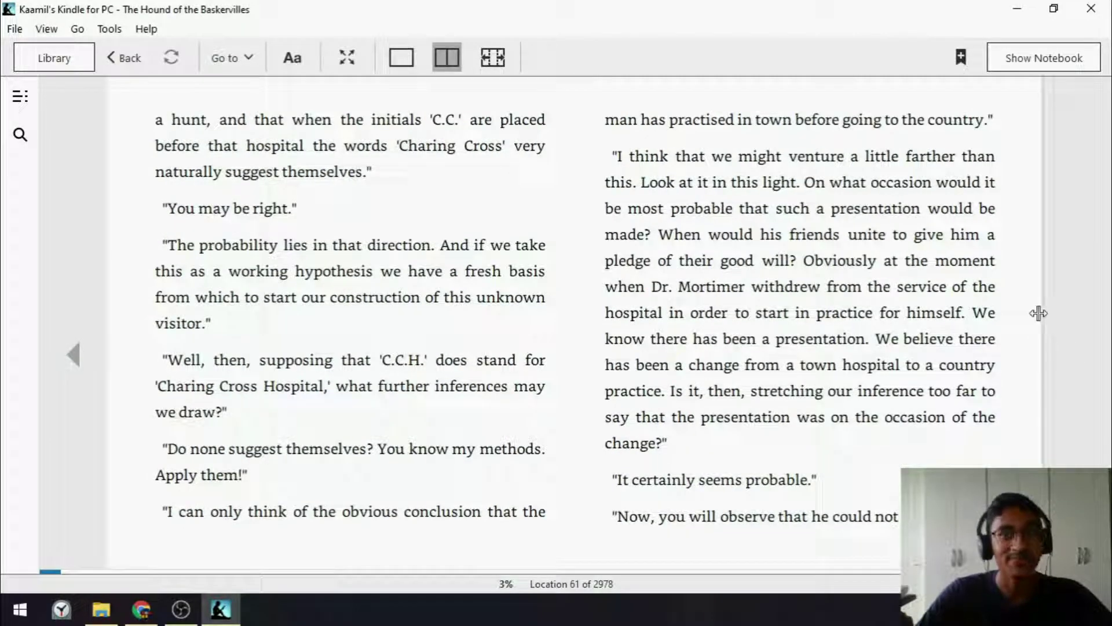
key("ctrl+l")
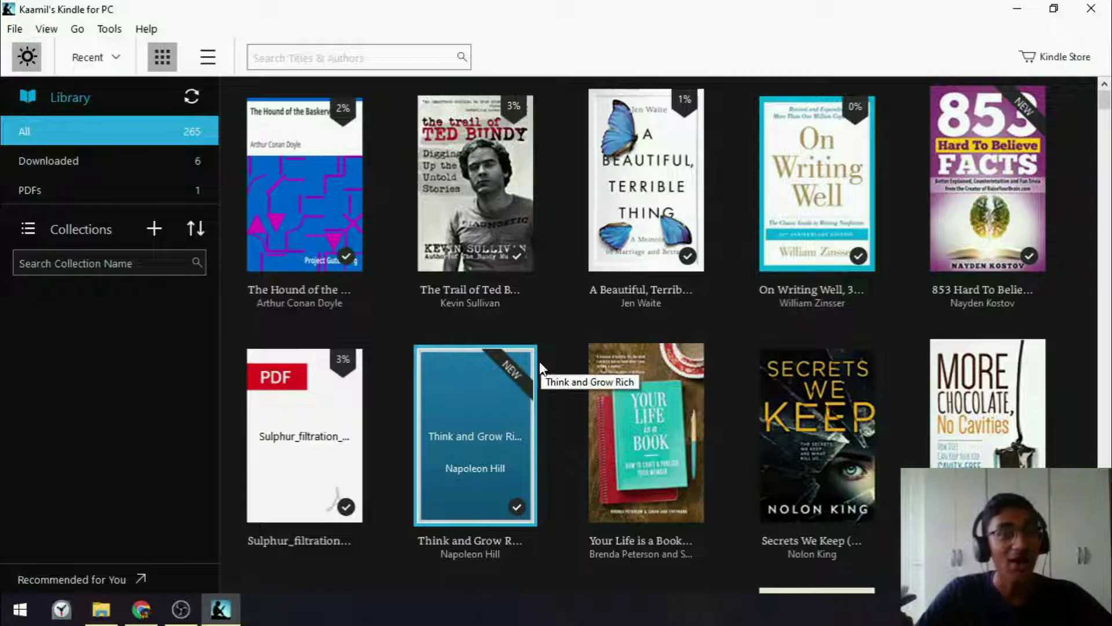